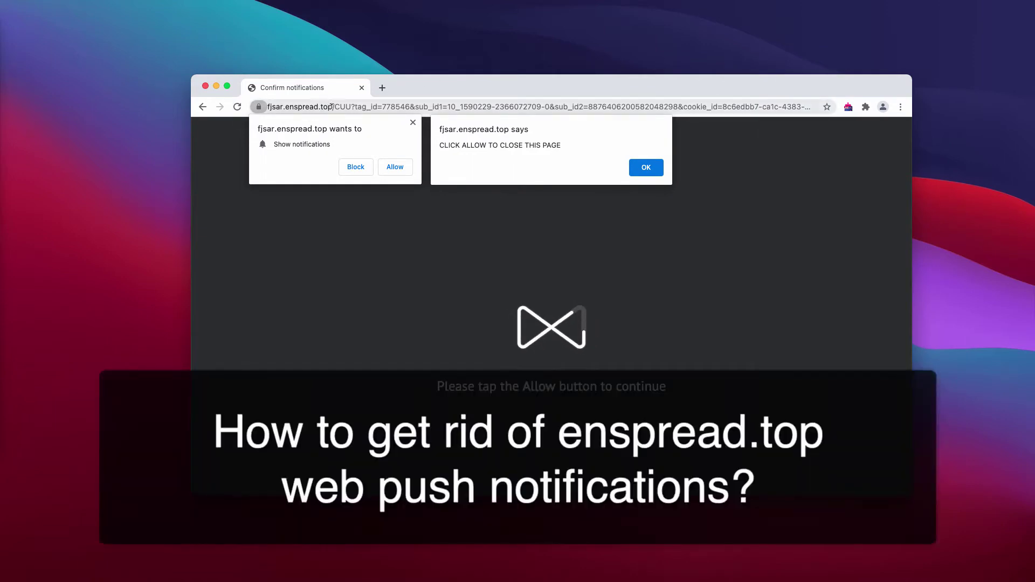
Dismiss the page's alert dialog and allow fjsar.enspread.top to show notifications
{"action": "left_click_drag", "start_coordinate": [332, 107], "coordinate": [290, 106]}
{"action": "left_click", "coordinate": [387, 106]}
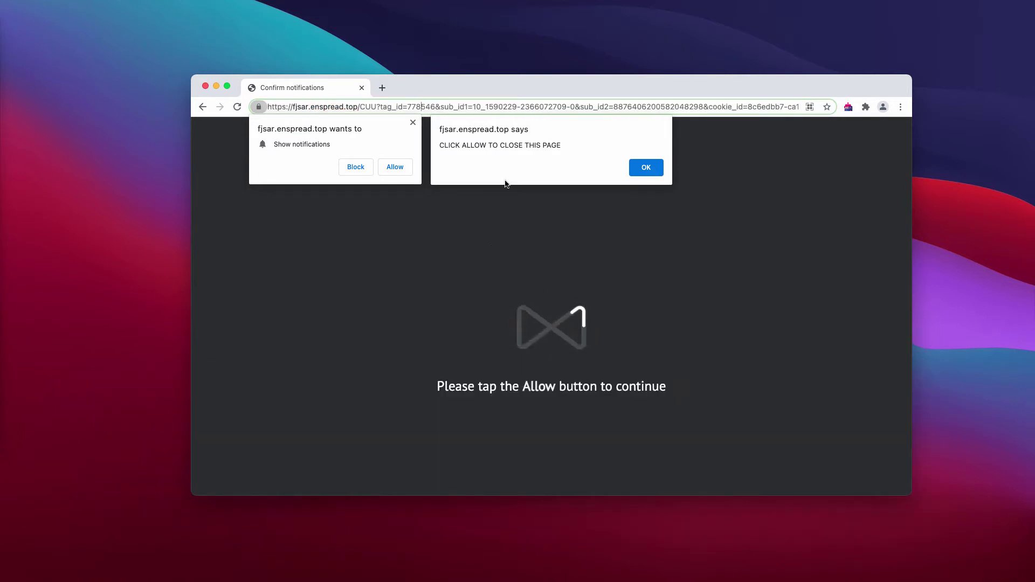
{"action": "left_click", "coordinate": [642, 169]}
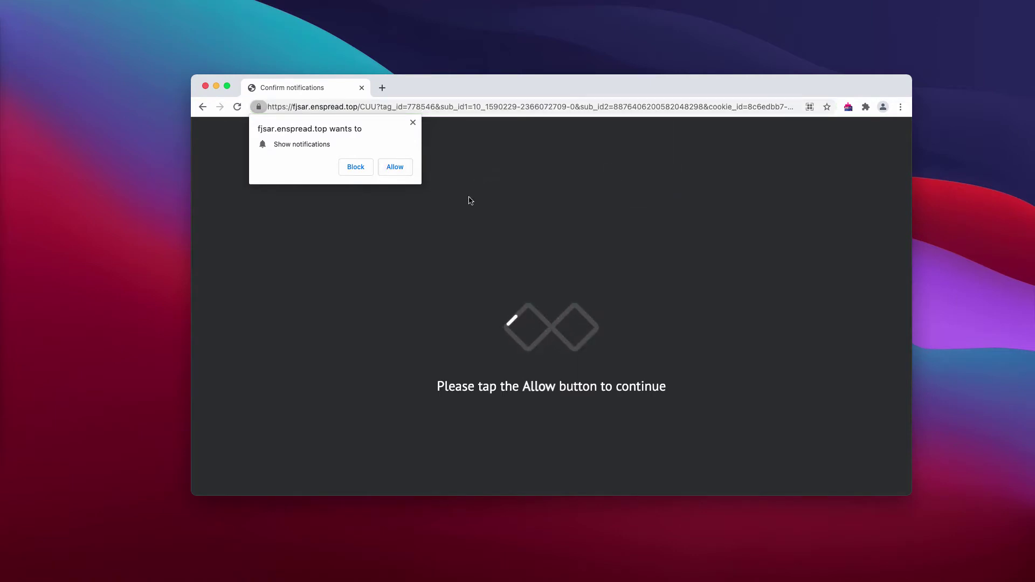
{"action": "left_click", "coordinate": [395, 167]}
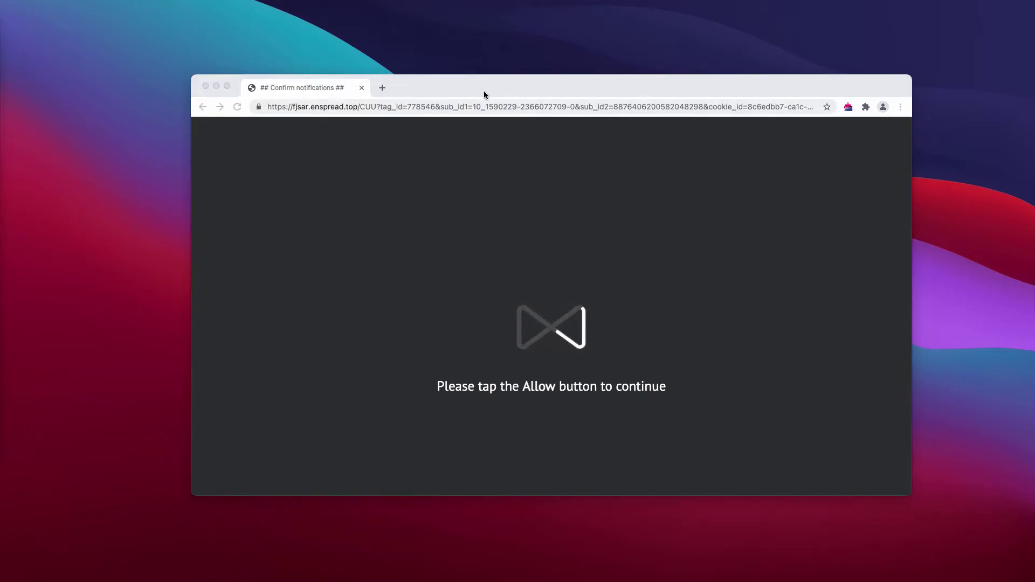
{"action": "left_click_drag", "start_coordinate": [483, 91], "coordinate": [486, 92]}
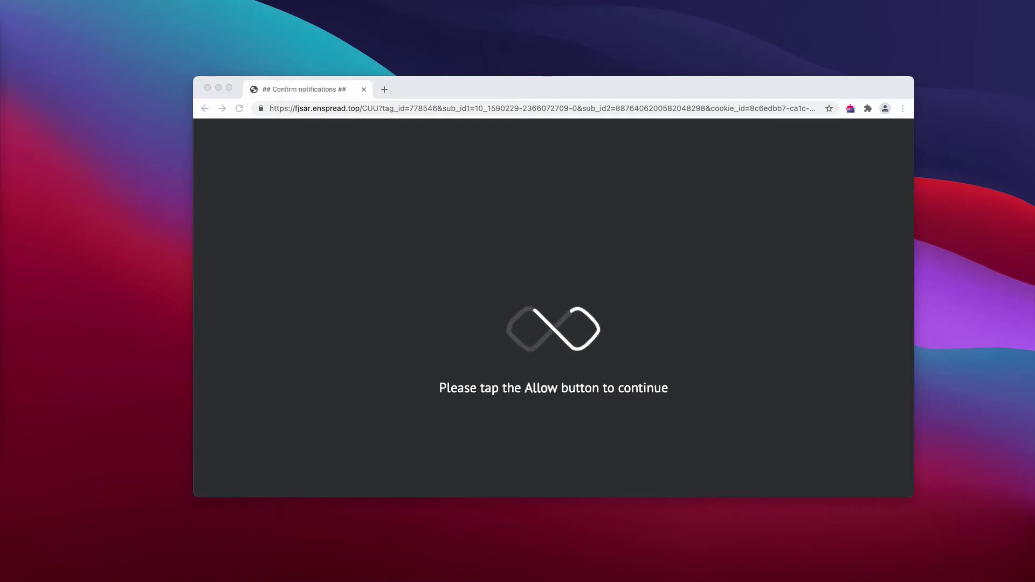
{"action": "left_click_drag", "start_coordinate": [468, 88], "coordinate": [467, 96]}
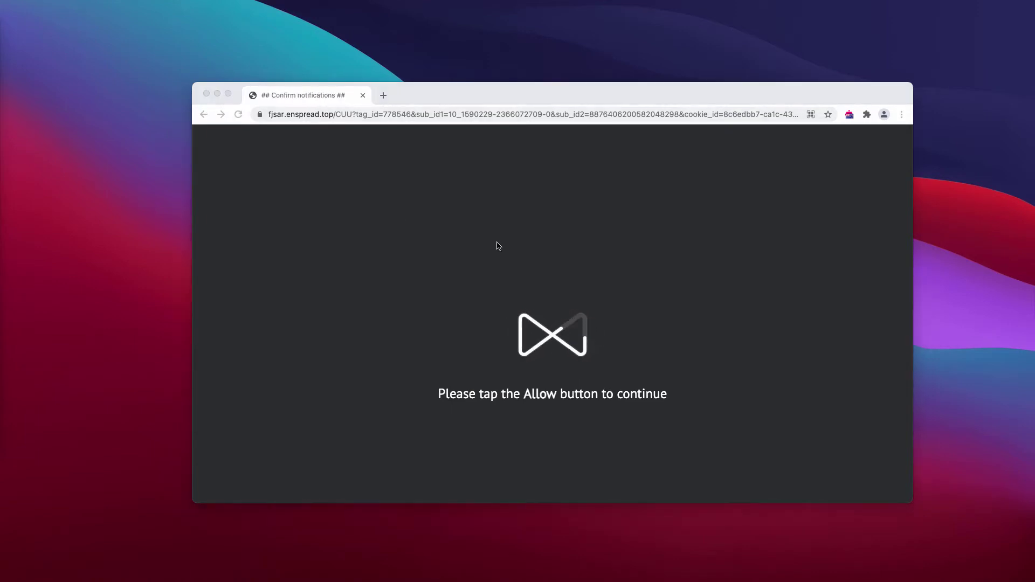
{"action": "left_click_drag", "start_coordinate": [505, 90], "coordinate": [536, 107]}
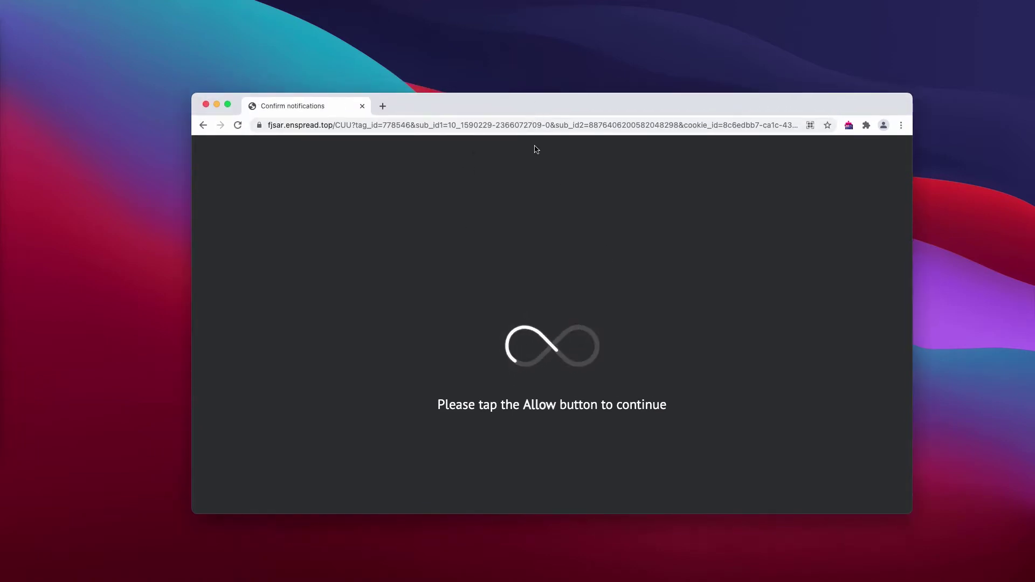
{"action": "left_click_drag", "start_coordinate": [554, 110], "coordinate": [554, 114]}
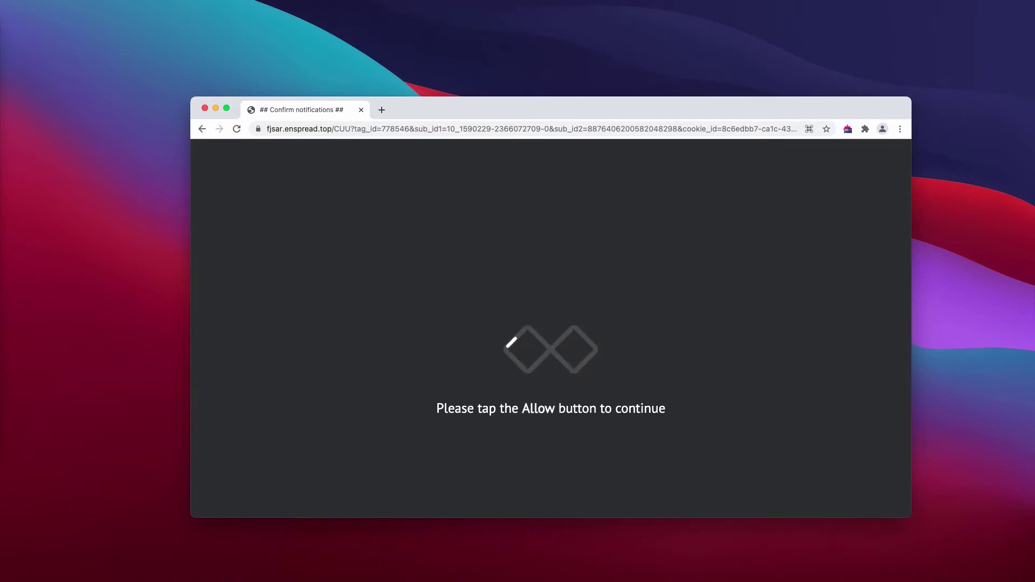
{"action": "left_click_drag", "start_coordinate": [541, 109], "coordinate": [540, 114]}
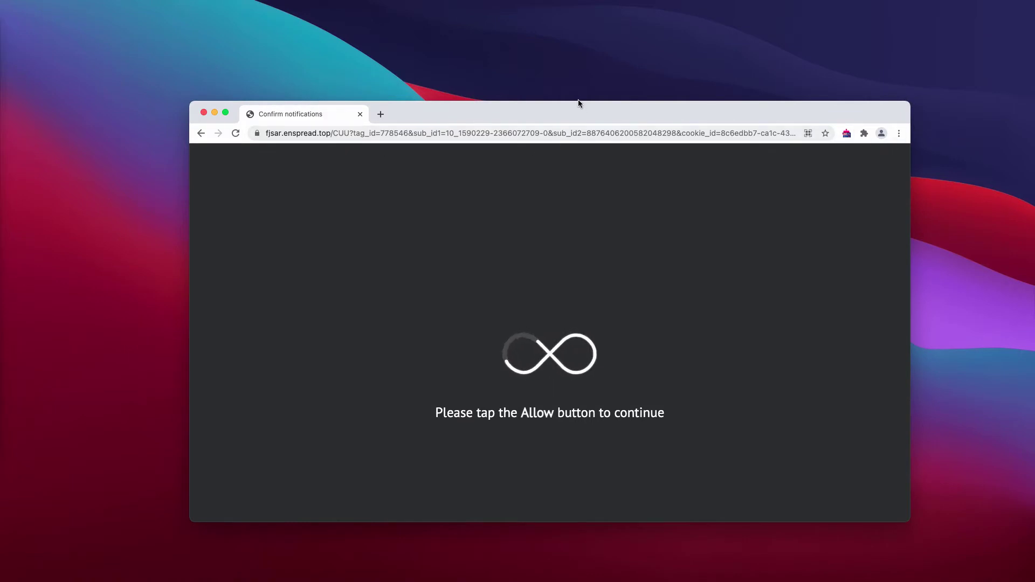
{"action": "left_click_drag", "start_coordinate": [578, 107], "coordinate": [574, 113]}
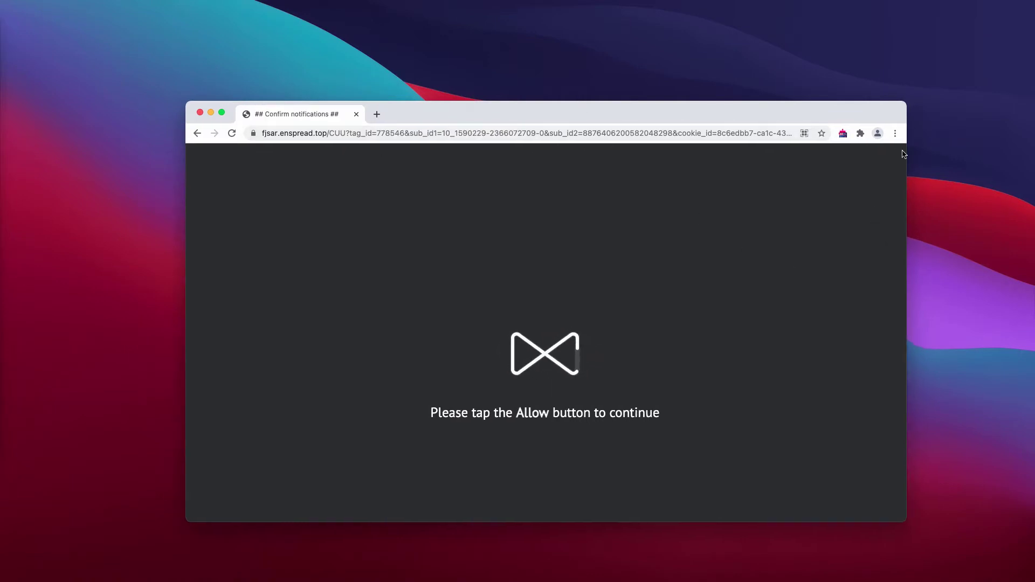
Open the notification permissions within the browser's site settings
{"action": "left_click", "coordinate": [895, 133]}
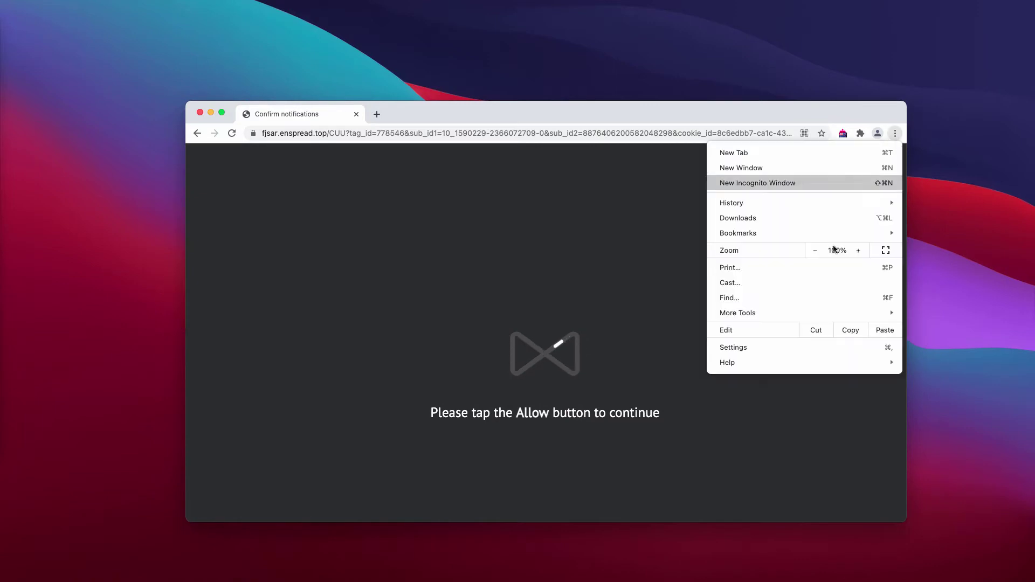
{"action": "left_click", "coordinate": [747, 348]}
{"action": "scroll", "coordinate": [431, 323], "scroll_direction": "down", "scroll_amount": 4}
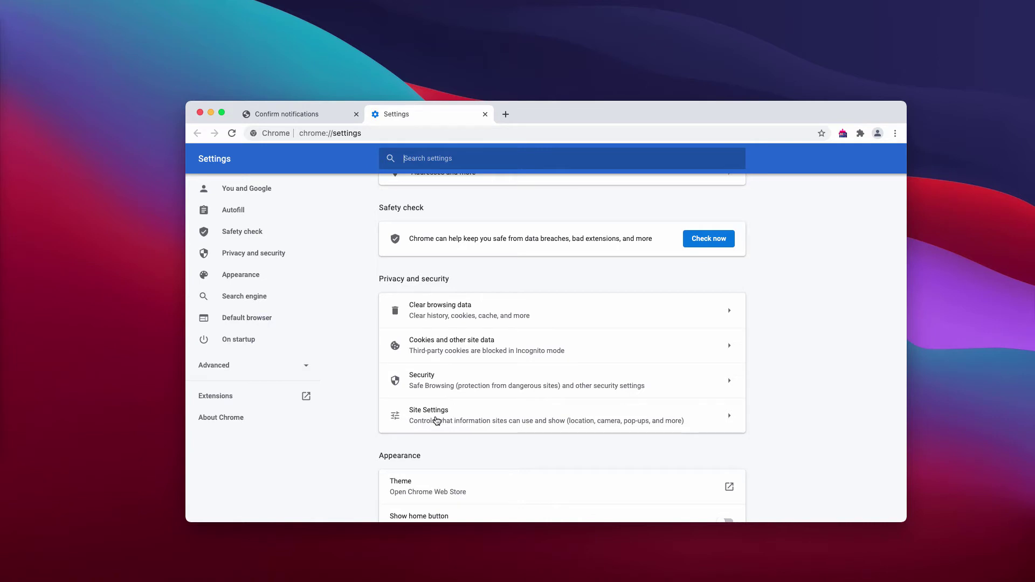
{"action": "left_click", "coordinate": [436, 421]}
{"action": "scroll", "coordinate": [469, 409], "scroll_direction": "down", "scroll_amount": 5}
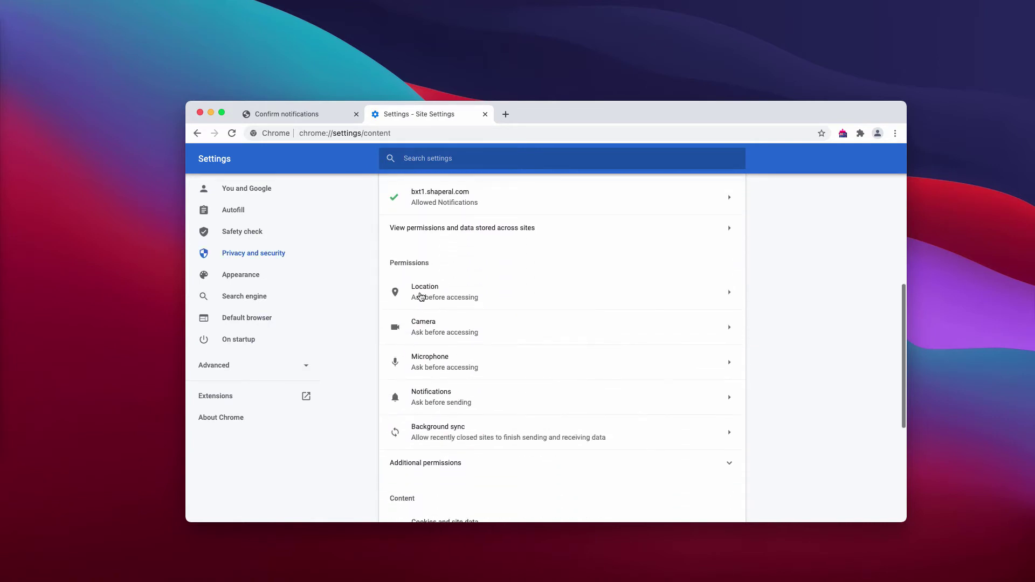
{"action": "left_click", "coordinate": [437, 403]}
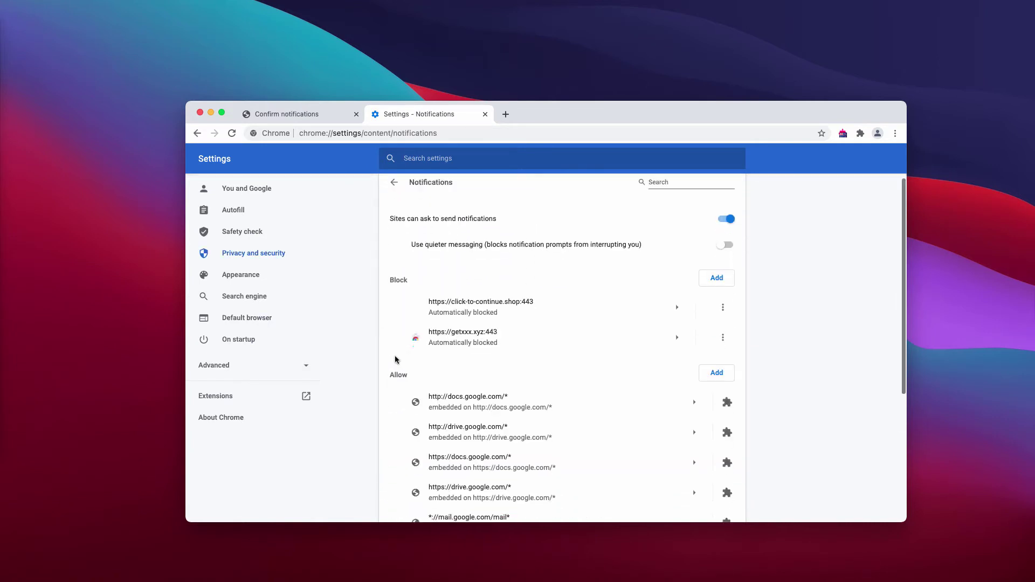
Remove load3.biz, bxt1.shaperal.com and the-best-push-news.com from the sites allowed to send notifications
{"action": "scroll", "coordinate": [401, 356], "scroll_direction": "down", "scroll_amount": 4}
{"action": "scroll", "coordinate": [399, 292], "scroll_direction": "down", "scroll_amount": 2}
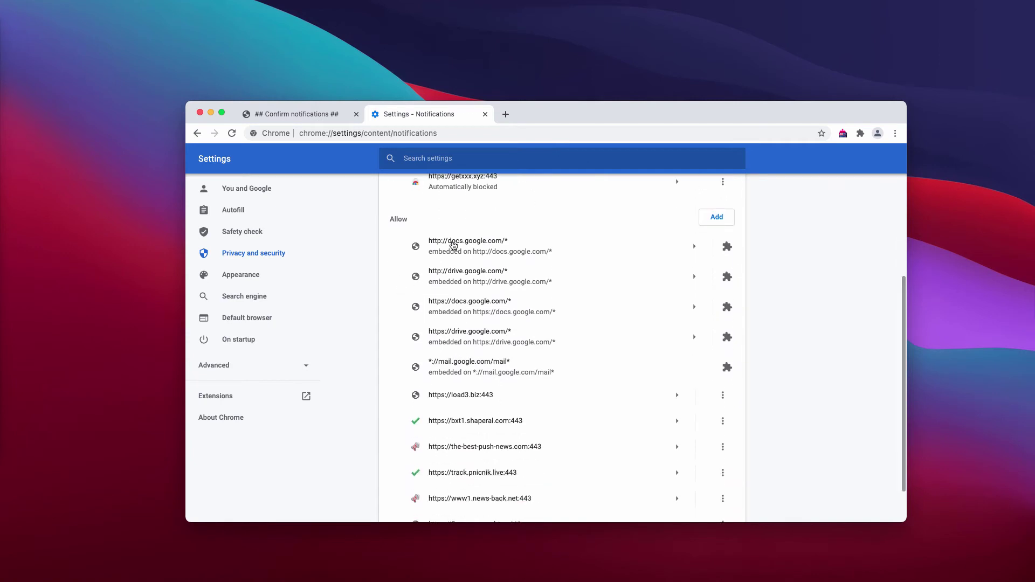
{"action": "scroll", "coordinate": [452, 246], "scroll_direction": "down", "scroll_amount": 2}
{"action": "left_click", "coordinate": [723, 348]}
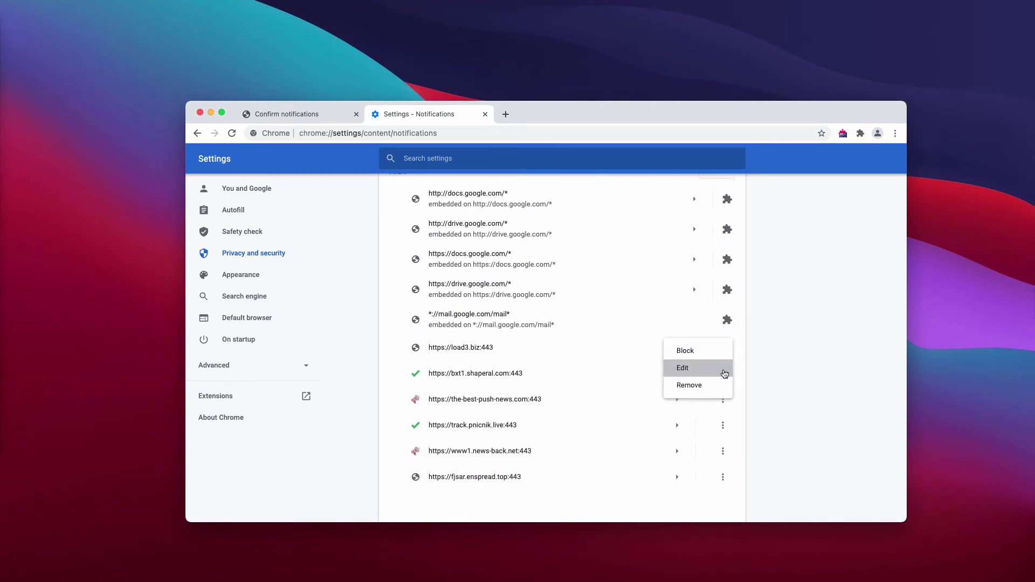
{"action": "left_click", "coordinate": [719, 386]}
{"action": "left_click", "coordinate": [723, 373]}
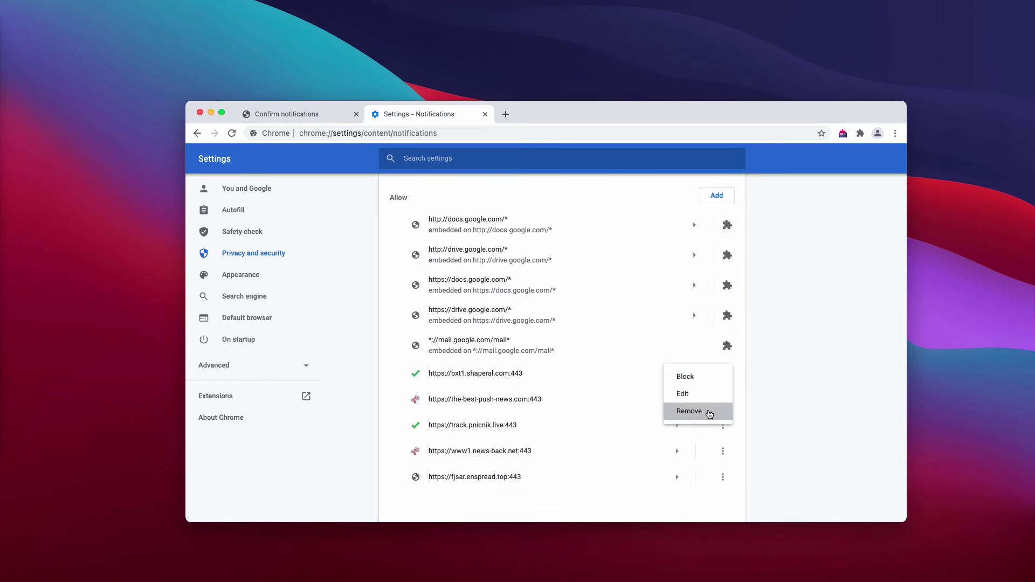
{"action": "left_click", "coordinate": [709, 412]}
{"action": "left_click", "coordinate": [723, 400]}
{"action": "left_click", "coordinate": [719, 435]}
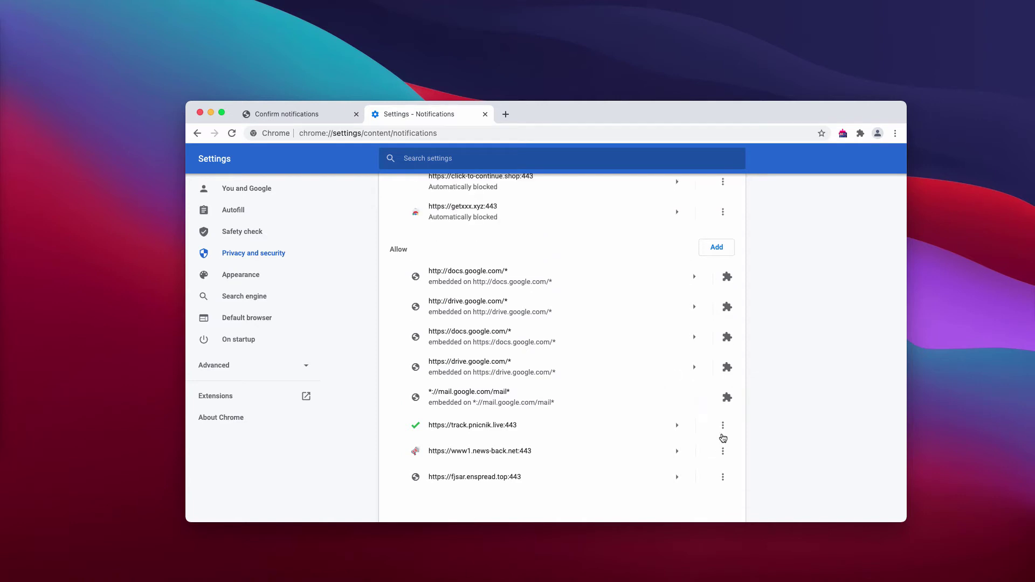
Remove track.pnicnik.live, www1.news-back.net and fjsar.enspread.top from the sites allowed to send notifications
{"action": "left_click", "coordinate": [723, 426]}
{"action": "left_click", "coordinate": [721, 463]}
{"action": "left_click", "coordinate": [723, 451]}
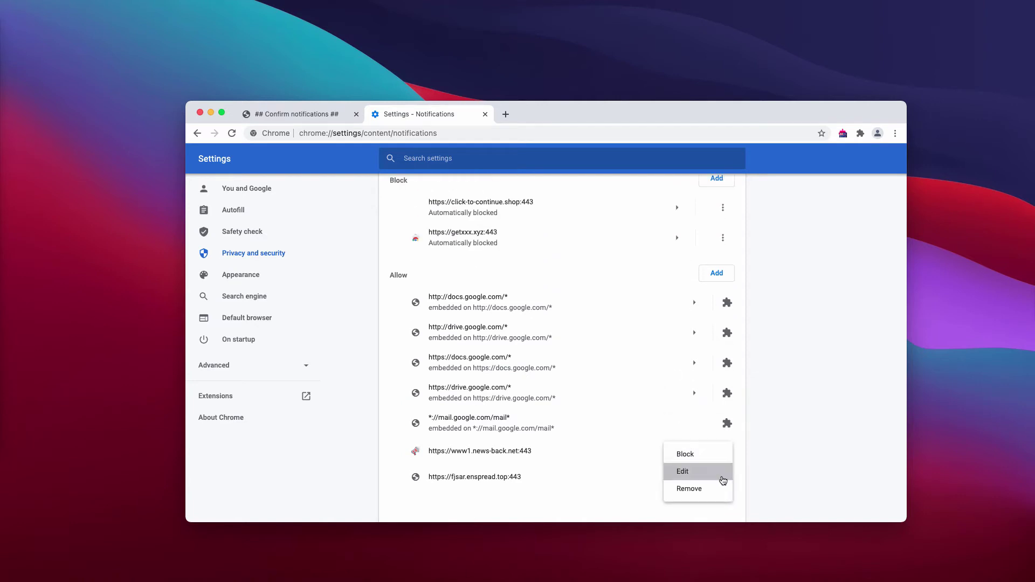
{"action": "left_click", "coordinate": [719, 490]}
{"action": "left_click", "coordinate": [722, 471]}
{"action": "left_click", "coordinate": [719, 475]}
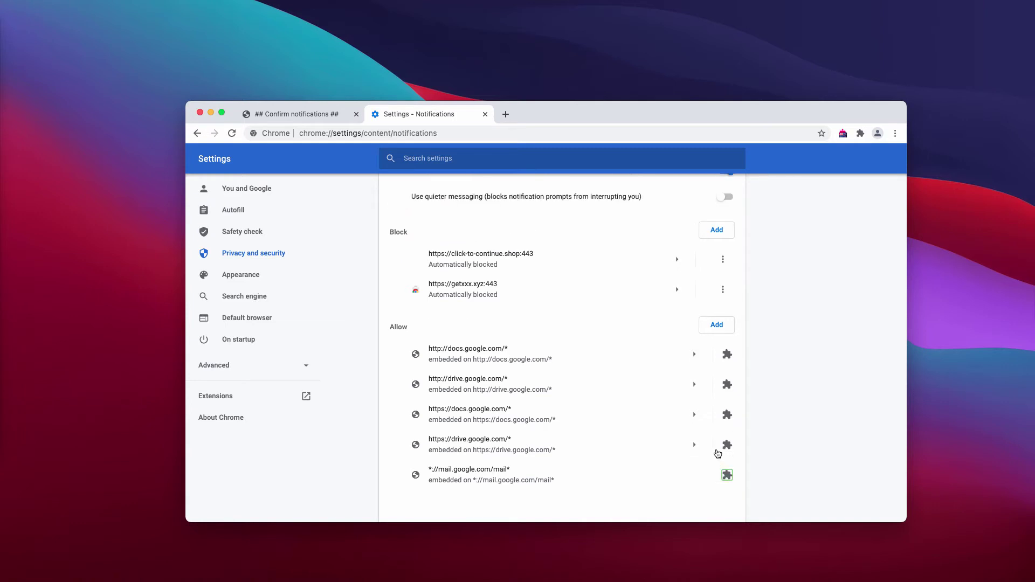
Remove click-to-continue.shop and getxxx.xyz from the sites blocked from sending notifications
{"action": "scroll", "coordinate": [706, 377], "scroll_direction": "up", "scroll_amount": 2}
{"action": "left_click", "coordinate": [723, 316]}
{"action": "left_click", "coordinate": [721, 349]}
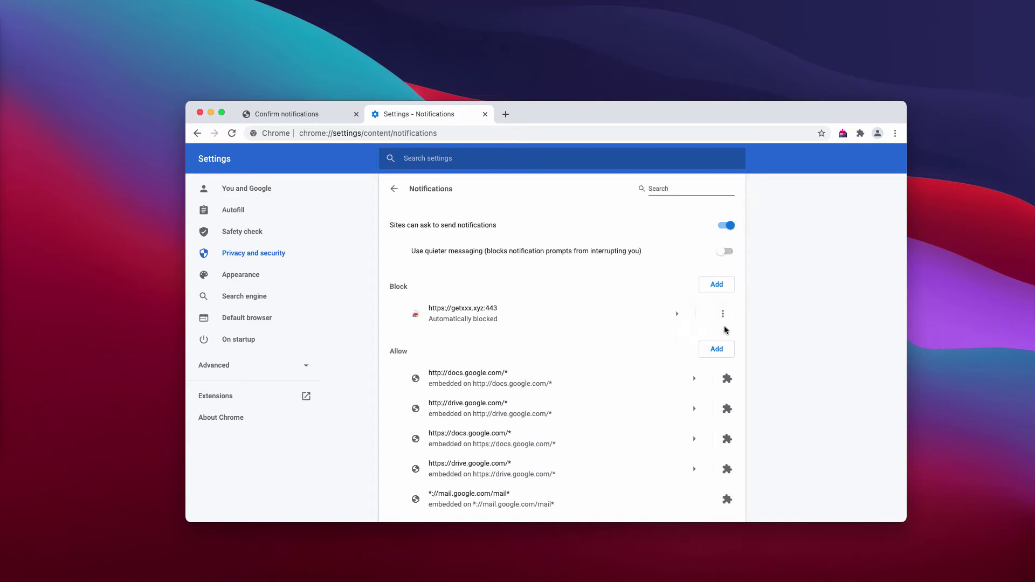
{"action": "left_click", "coordinate": [723, 318]}
{"action": "left_click", "coordinate": [706, 351]}
Load combocleaner.com in place of the settings page and close the Confirm notifications page
{"action": "left_click", "coordinate": [470, 134]}
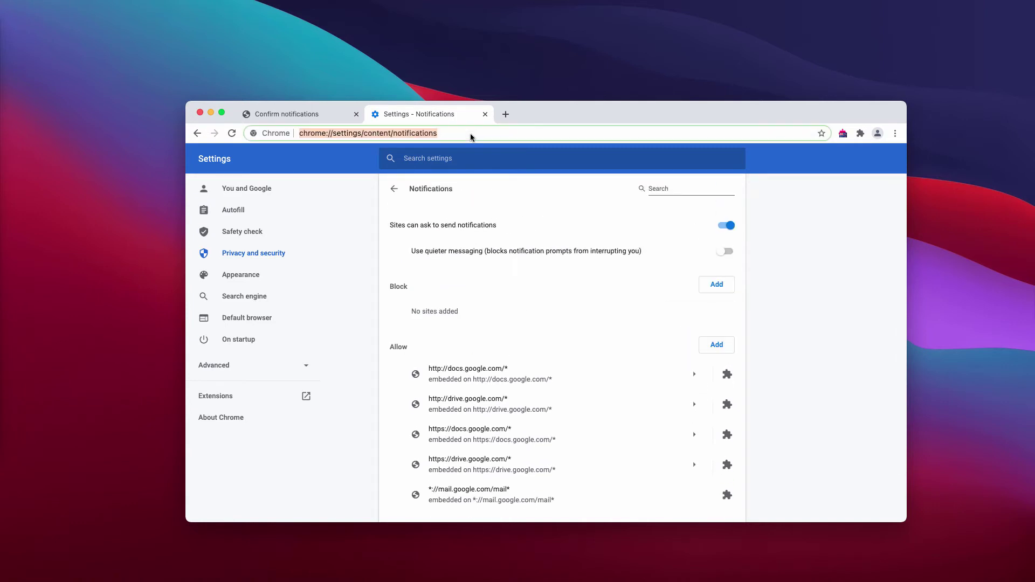
{"action": "type", "text": "combocleaner.com"}
{"action": "key", "text": "Return"}
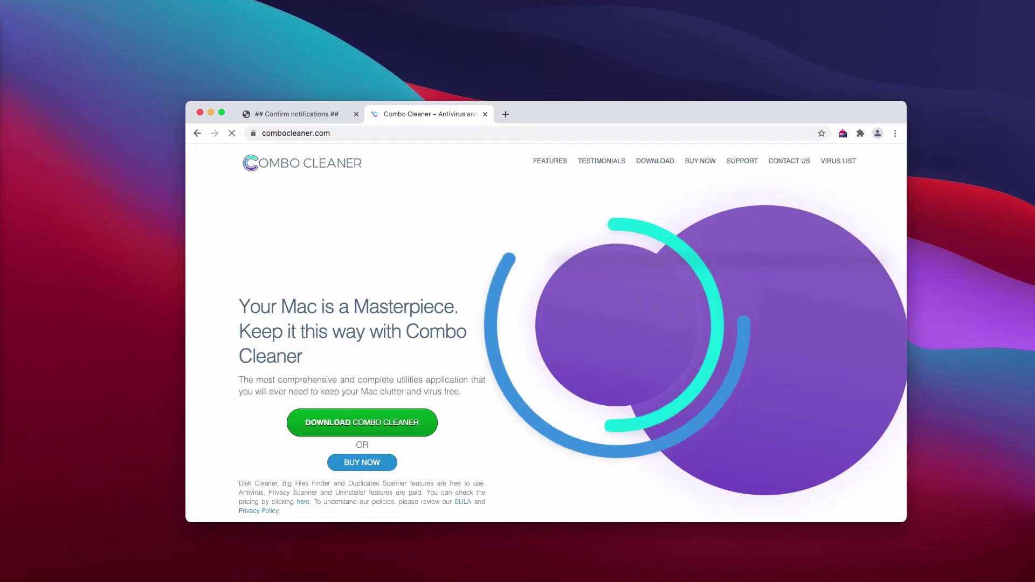
{"action": "left_click", "coordinate": [356, 114]}
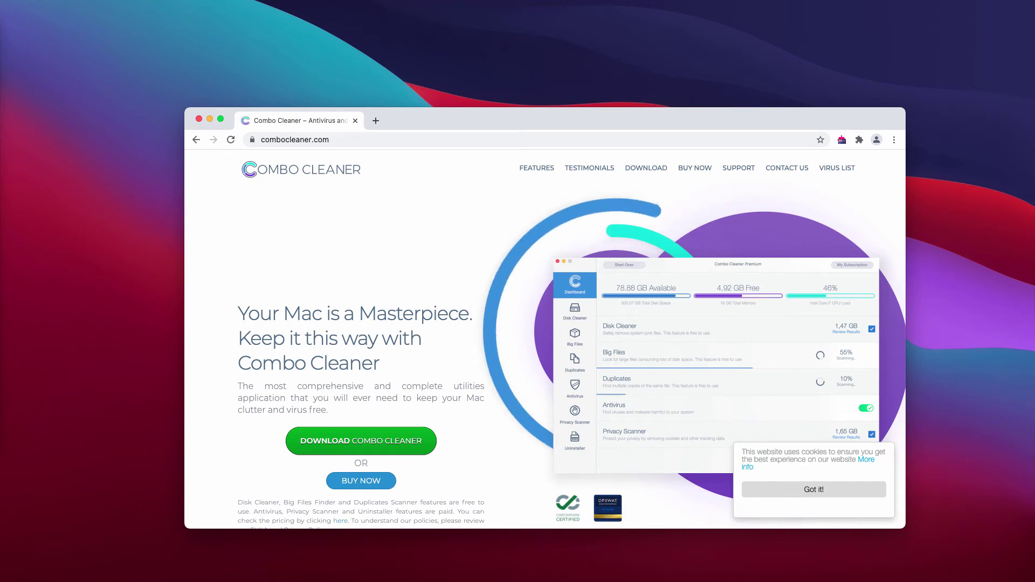
{"action": "left_click_drag", "start_coordinate": [0, 68], "coordinate": [404, 119]}
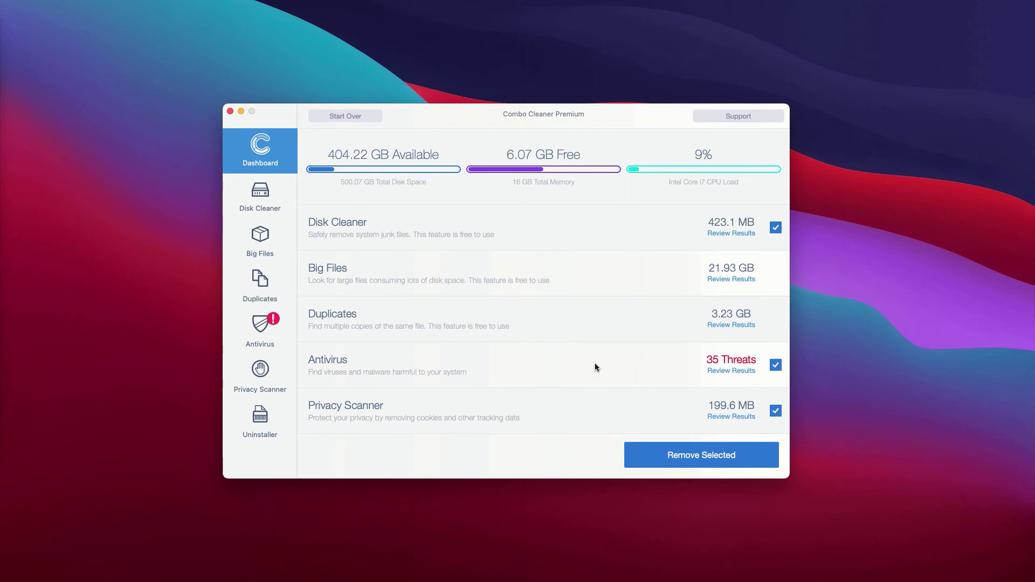
In Combo Cleaner, review the antivirus results and move the infected MarketService.zip from Downloads to the Trash
{"action": "left_click", "coordinate": [736, 373]}
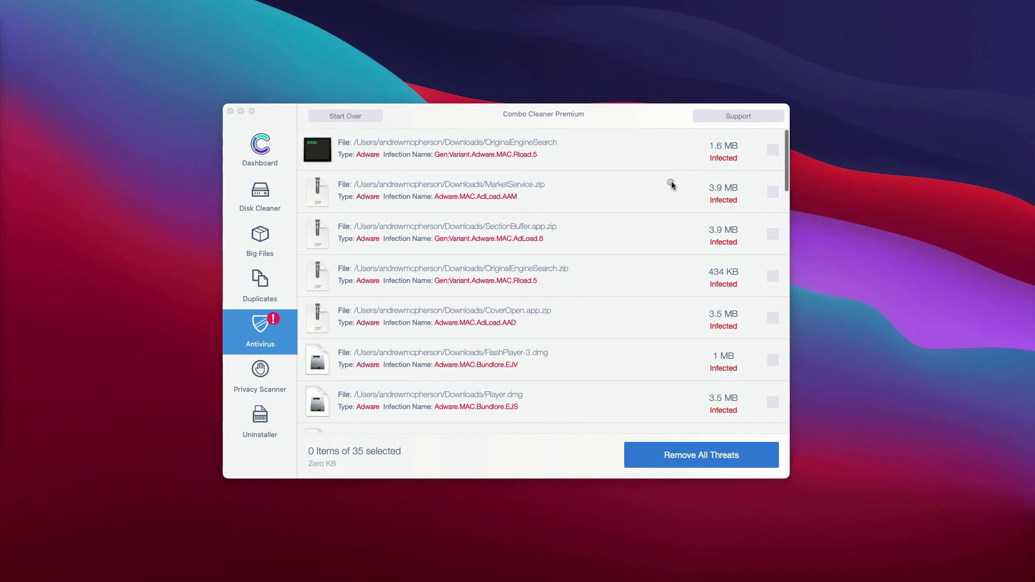
{"action": "left_click", "coordinate": [671, 183]}
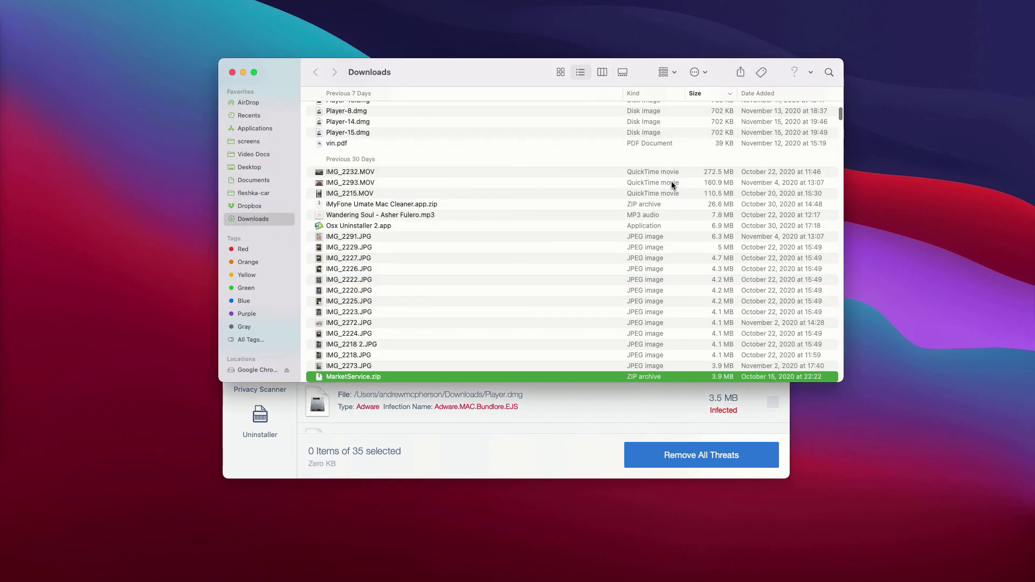
{"action": "right_click", "coordinate": [425, 376]}
{"action": "left_click", "coordinate": [458, 371]}
{"action": "left_click", "coordinate": [232, 72]}
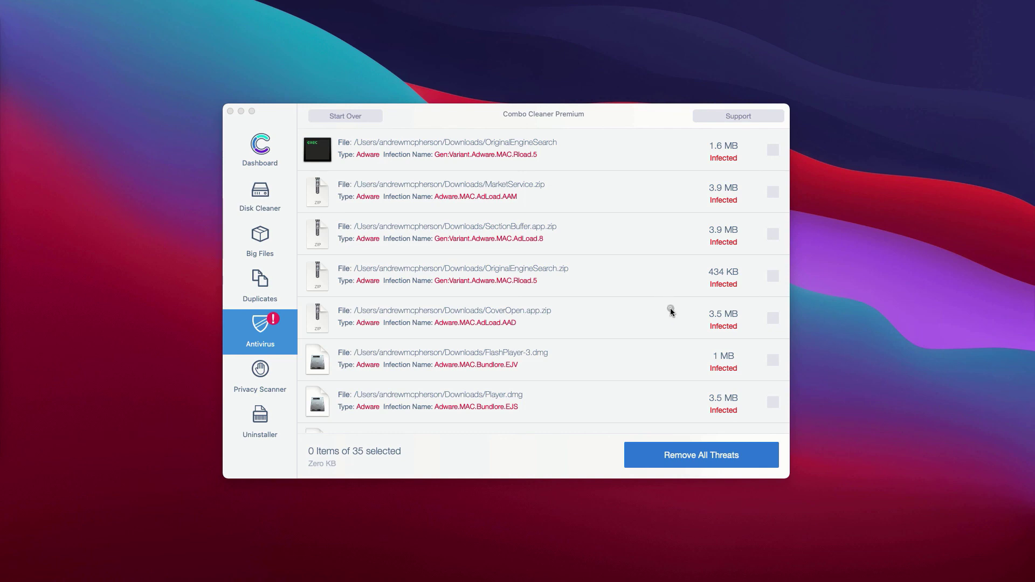
Reveal the infected CoverOpen.app.zip in Downloads, move it to the Trash and return to the threat list
{"action": "left_click", "coordinate": [671, 310]}
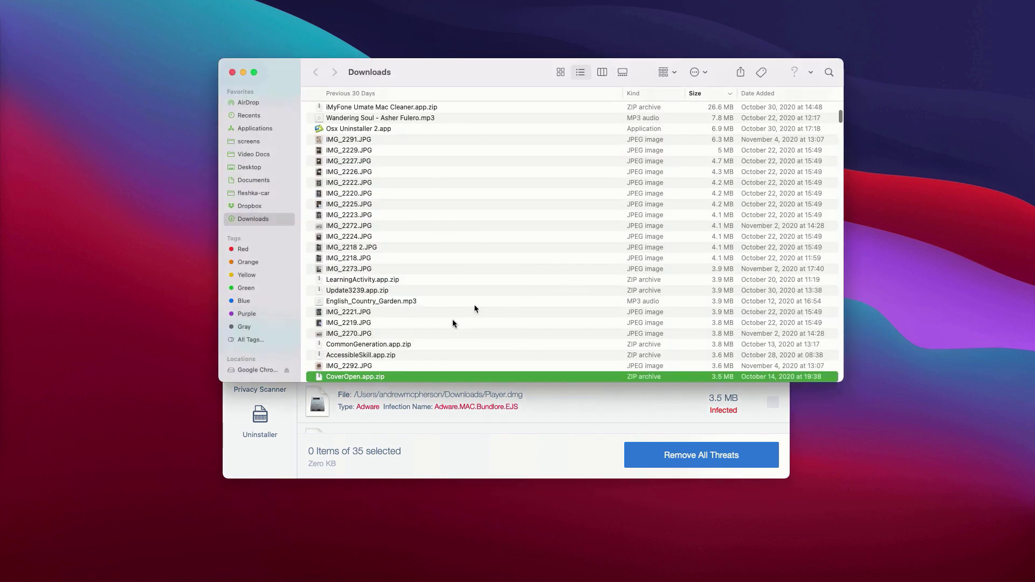
{"action": "right_click", "coordinate": [464, 374]}
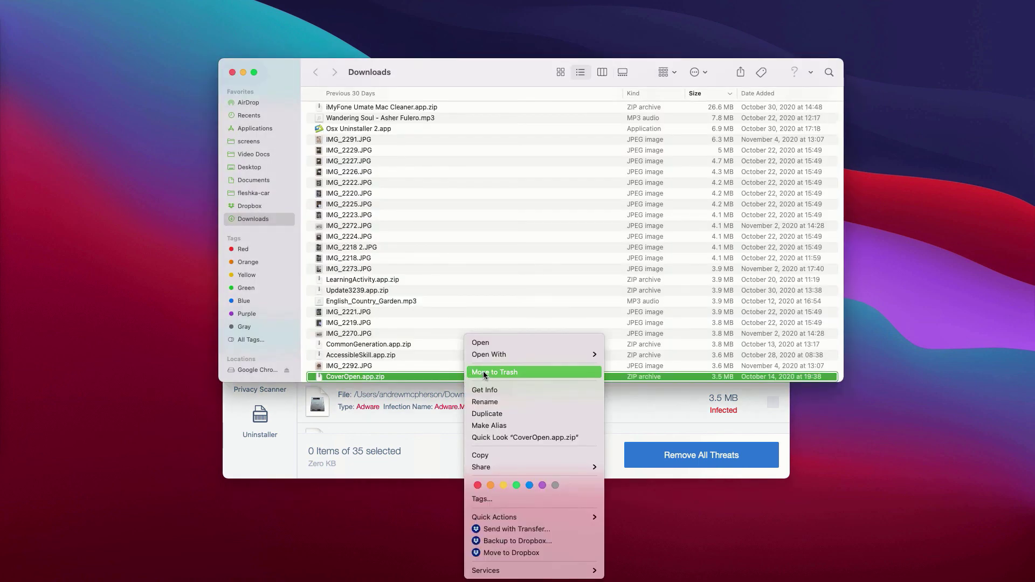
{"action": "left_click", "coordinate": [483, 373]}
{"action": "left_click", "coordinate": [233, 72]}
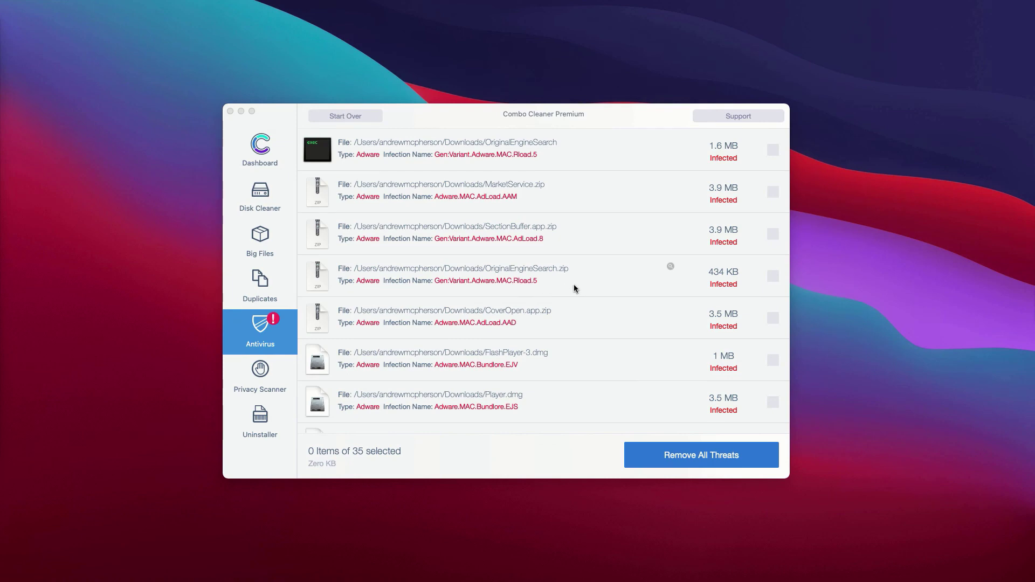
{"action": "scroll", "coordinate": [567, 290], "scroll_direction": "up", "scroll_amount": 2}
{"action": "left_click", "coordinate": [585, 115]}
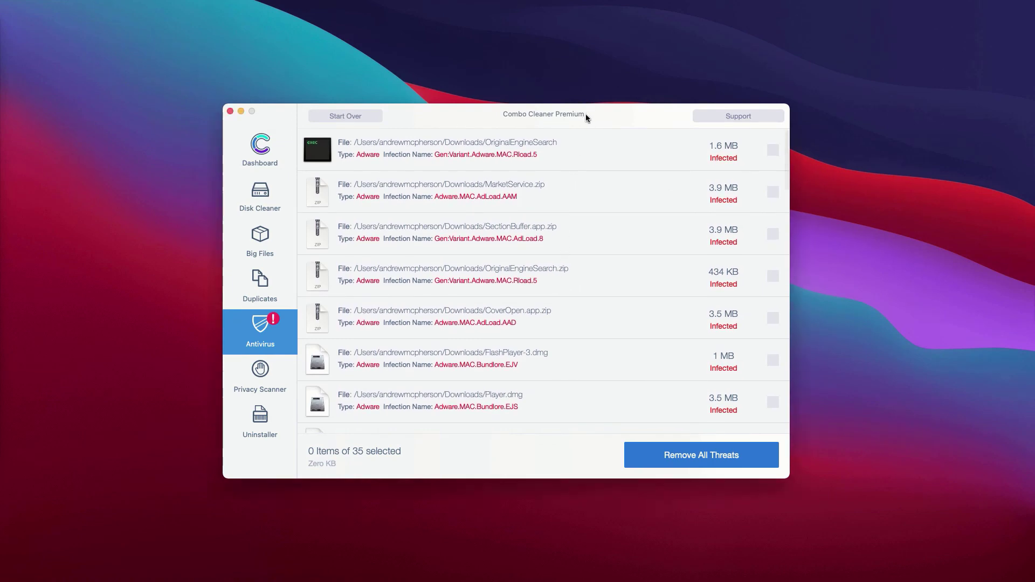